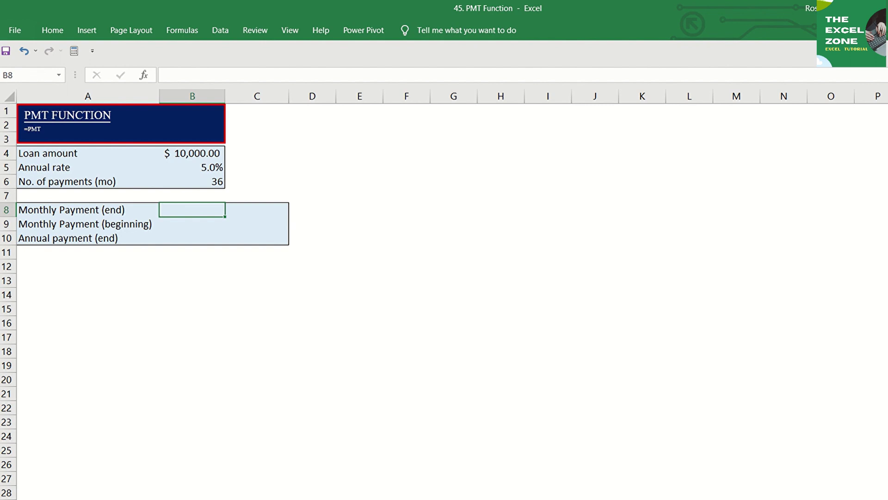
- Scroll the loan worksheet up to bring the input and payment cells into view
{"action": "scroll", "coordinate": [444, 294], "scroll_direction": "up", "scroll_amount": 3}
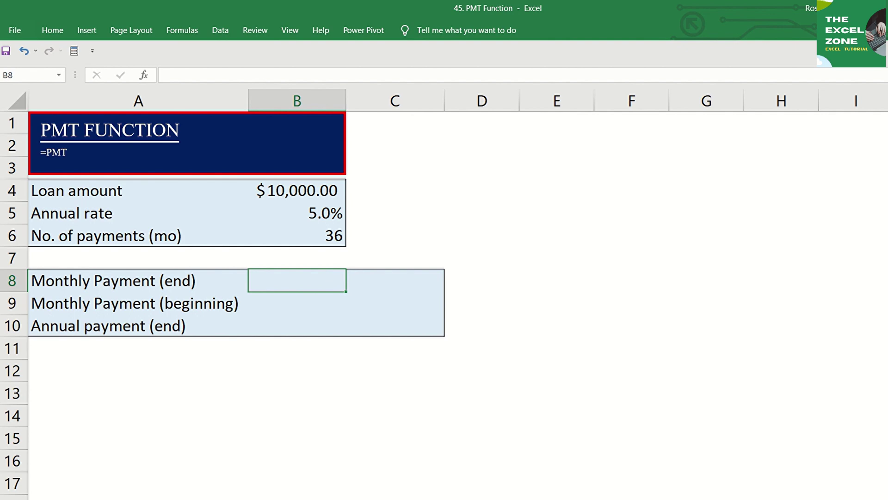
- Enter =PMT( in B8 by accepting PMT from the autocomplete list
{"action": "type", "text": "=pmt"}
{"action": "key", "text": "Tab"}
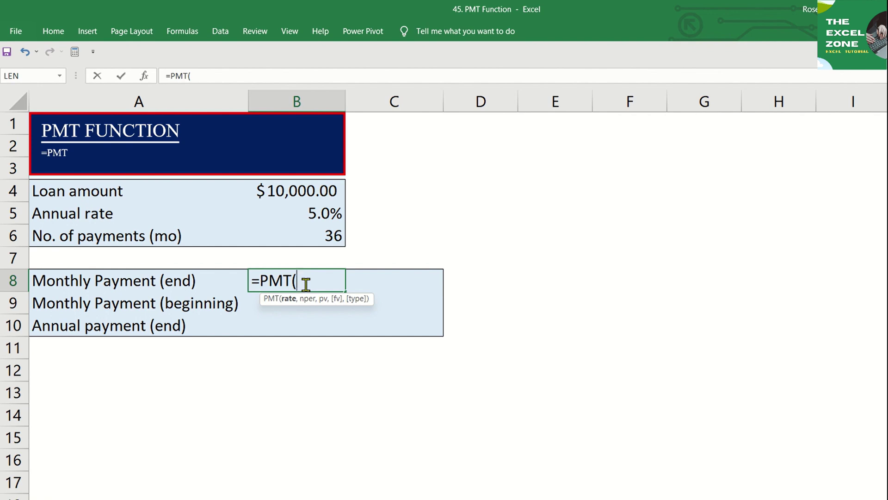
- Complete B8 as =PMT(B5/12,B6,B4) using the rate, payment count and loan cells
{"action": "key", "text": "Up"}
{"action": "key", "text": "Up"}
{"action": "key", "text": "Up"}
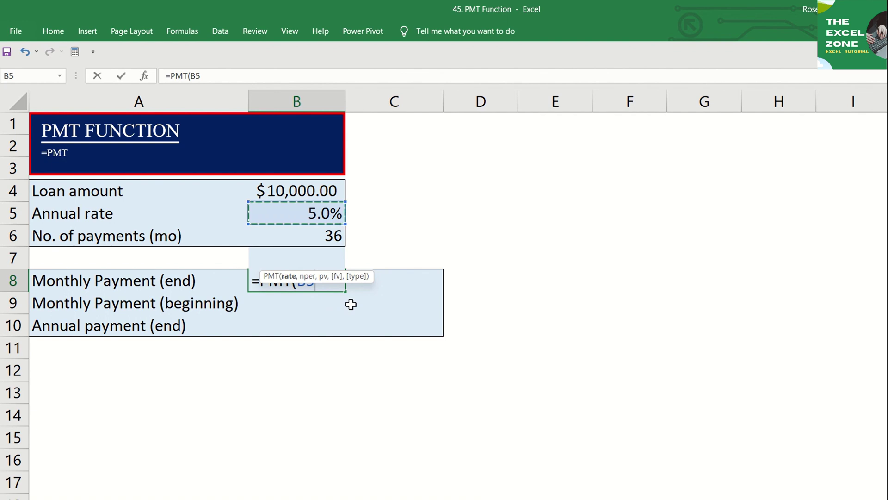
{"action": "type", "text": "/12"}
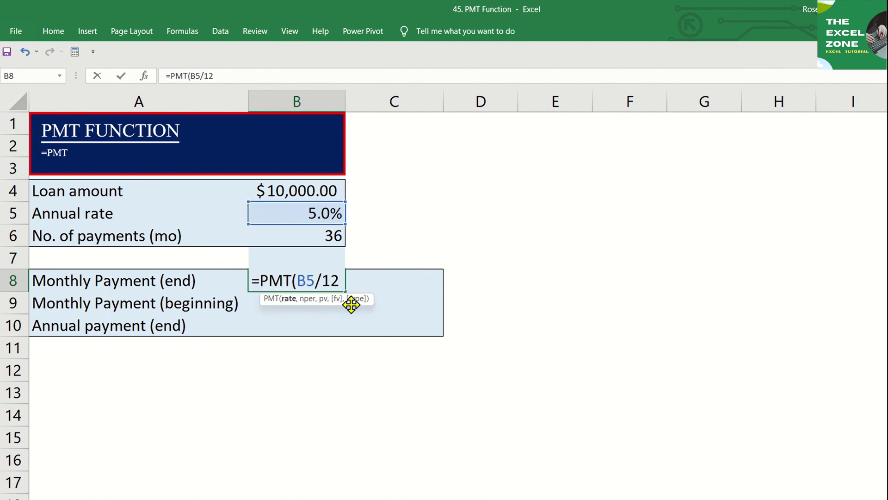
{"action": "type", "text": ","}
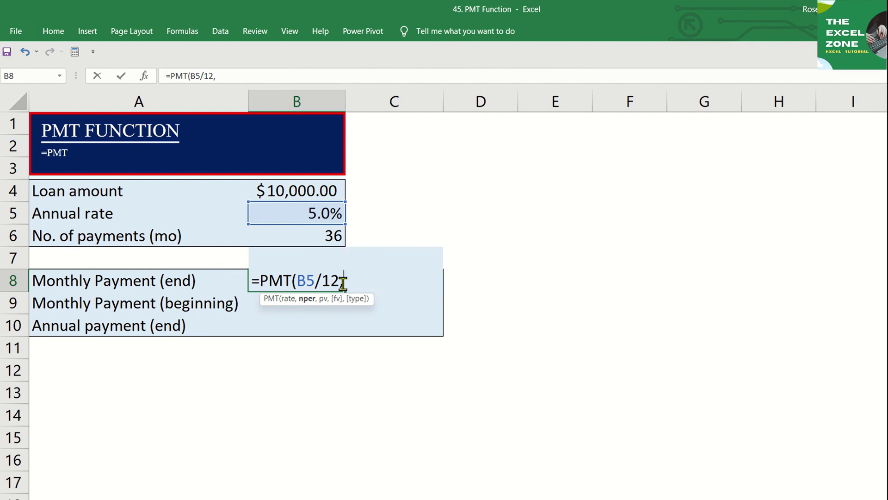
{"action": "left_click", "coordinate": [333, 236]}
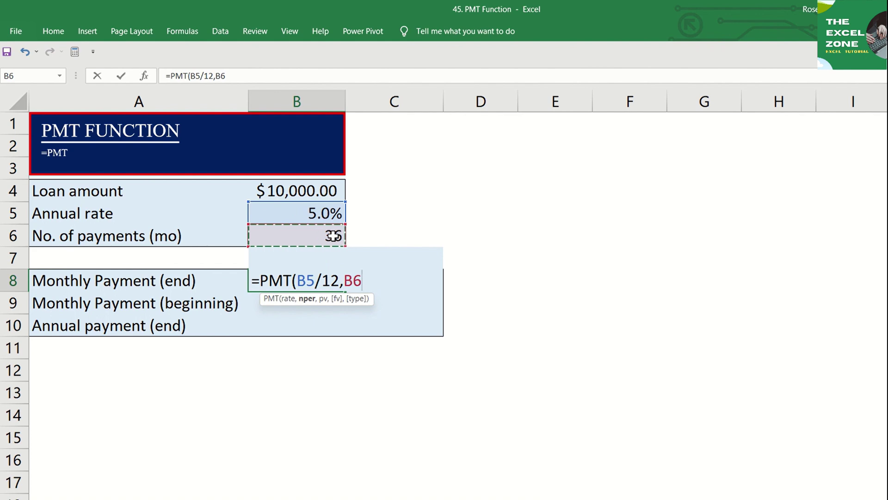
{"action": "type", "text": ","}
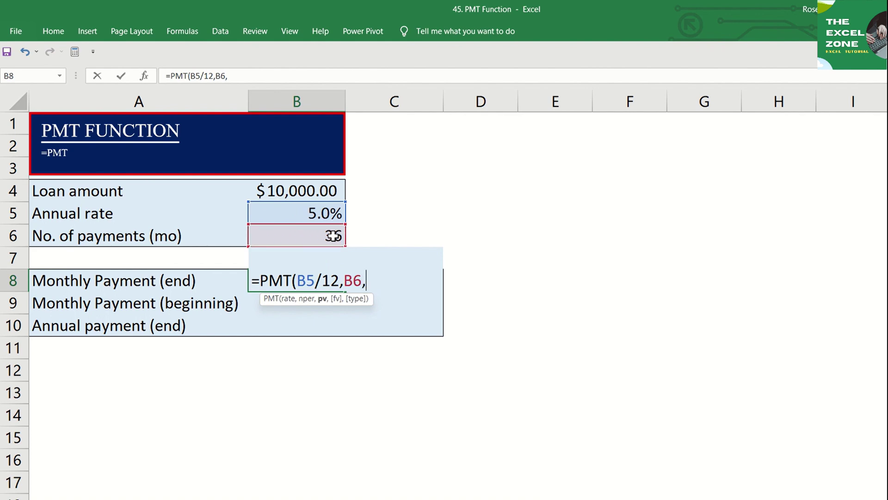
{"action": "left_click", "coordinate": [310, 195]}
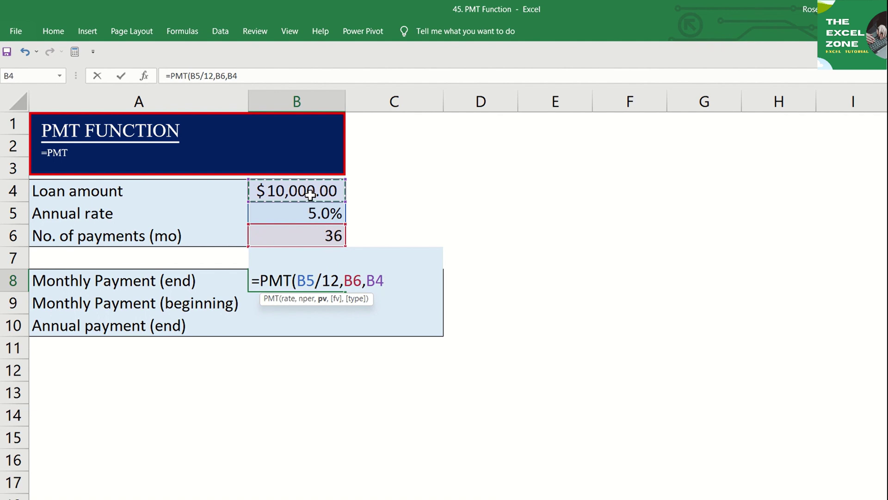
{"action": "key", "text": "Return"}
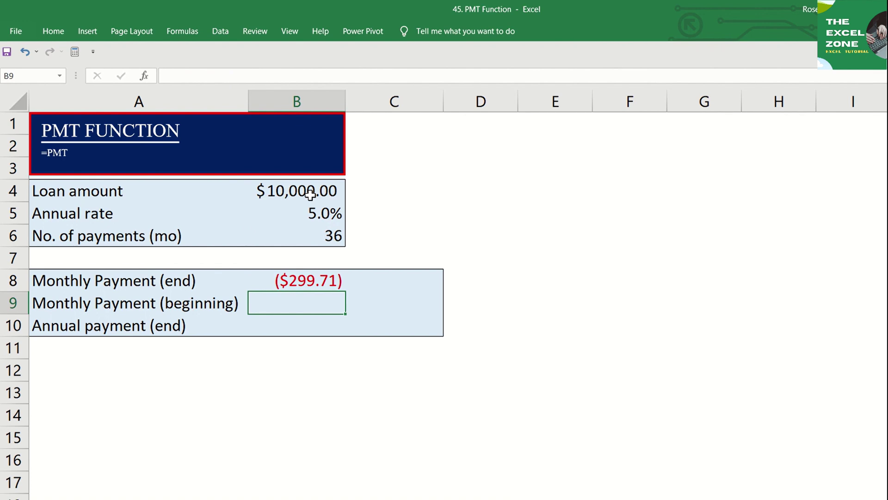
- Negate the B8 formula to =-PMT(B5/12,B6,B4) so it shows $299.71
{"action": "key", "text": "Up"}
{"action": "key", "text": "F2"}
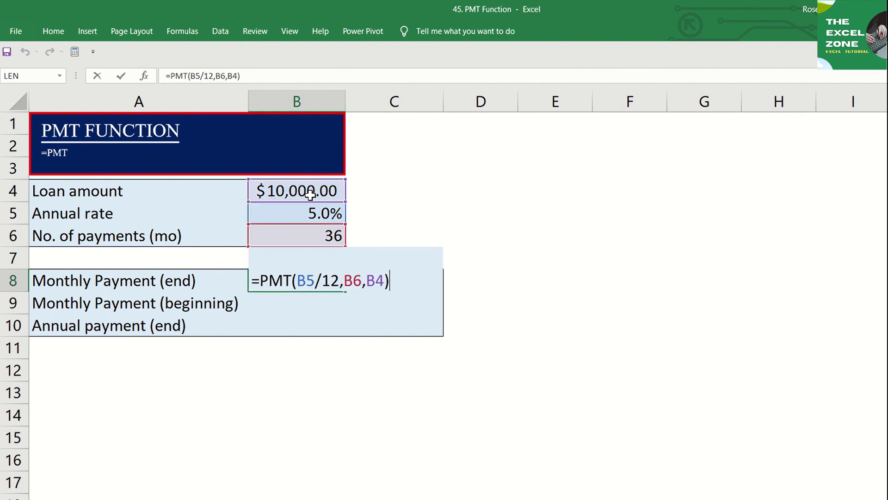
{"action": "key", "text": "Left"}
{"action": "key", "text": "Left"}
{"action": "key", "text": "Left"}
{"action": "key", "text": "Left"}
{"action": "key", "text": "Left"}
{"action": "key", "text": "Left"}
{"action": "key", "text": "Left"}
{"action": "key", "text": "Left"}
{"action": "key", "text": "Left"}
{"action": "key", "text": "Left"}
{"action": "key", "text": "Left"}
{"action": "key", "text": "Left"}
{"action": "key", "text": "Left"}
{"action": "key", "text": "Left"}
{"action": "key", "text": "Left"}
{"action": "key", "text": "Left"}
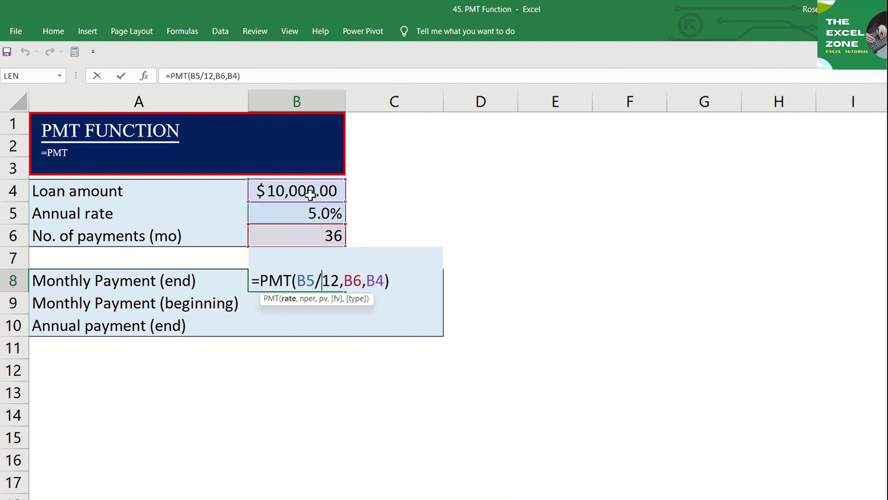
{"action": "type", "text": "-"}
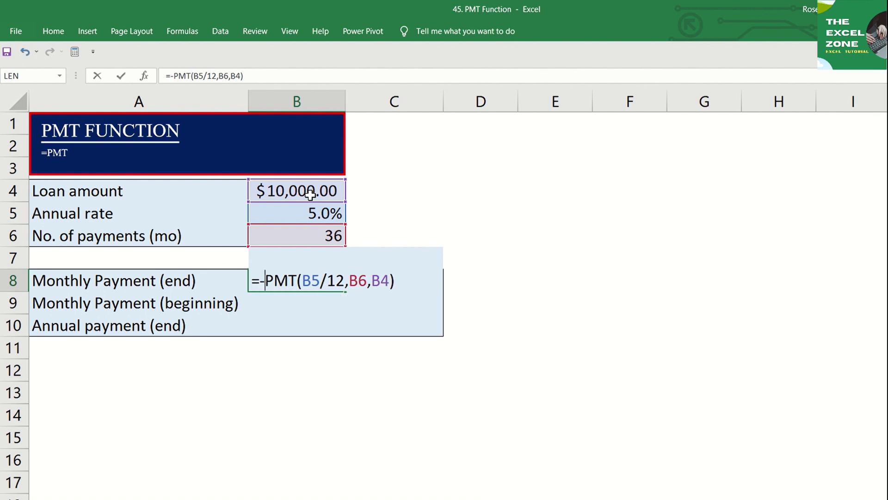
{"action": "key", "text": "Return"}
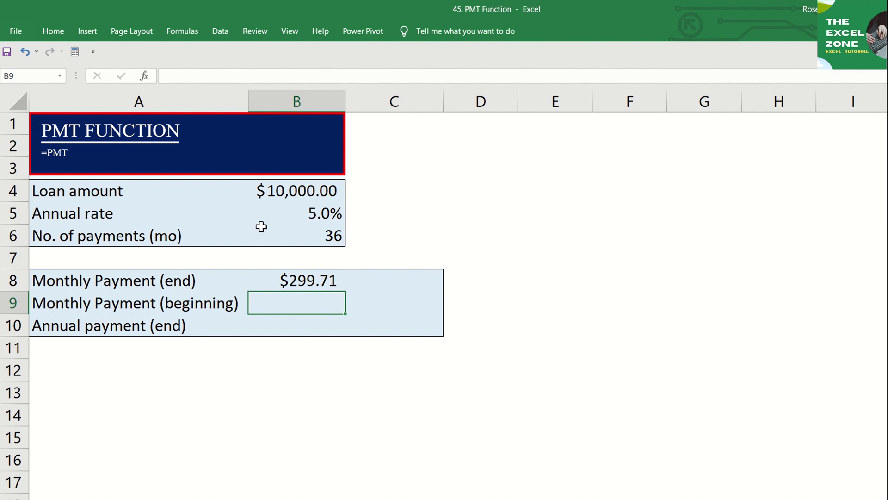
- Enter =PMT(B5/12,B6,B4,,1) in B9 for the beginning-of-period payment
{"action": "left_click", "coordinate": [294, 293]}
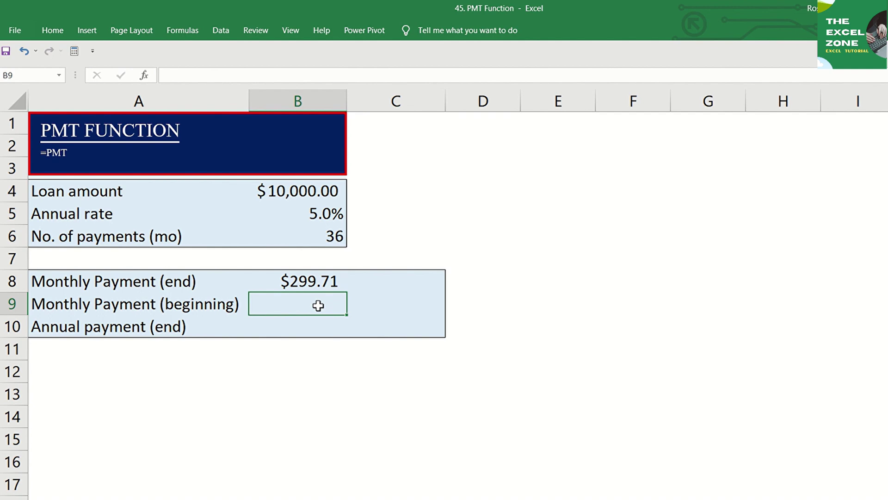
{"action": "type", "text": "=pmt"}
{"action": "key", "text": "Tab"}
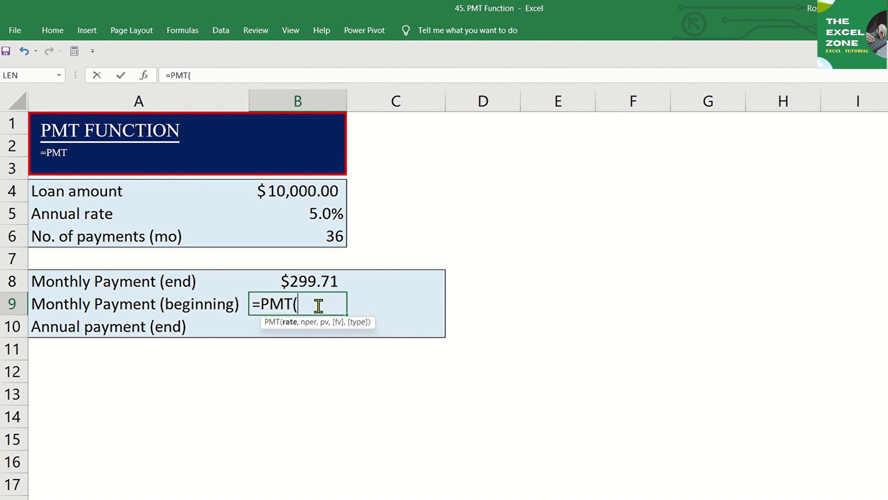
{"action": "left_click", "coordinate": [289, 211]}
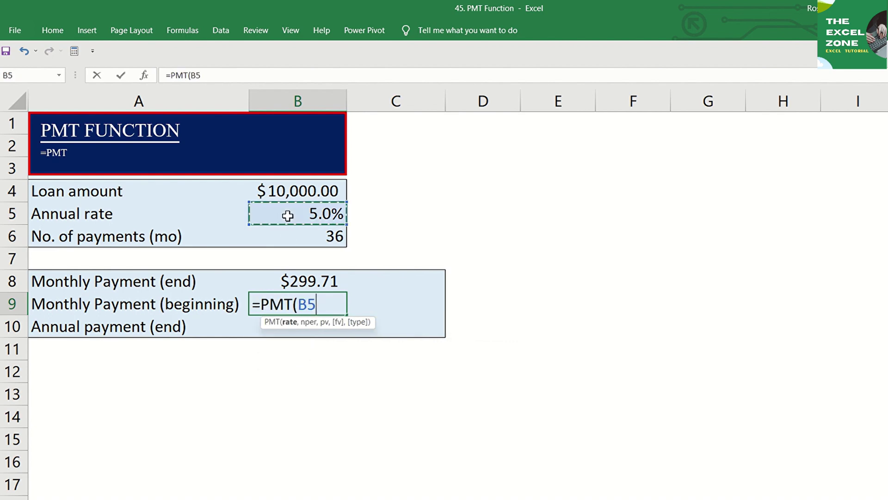
{"action": "type", "text": "/12,"}
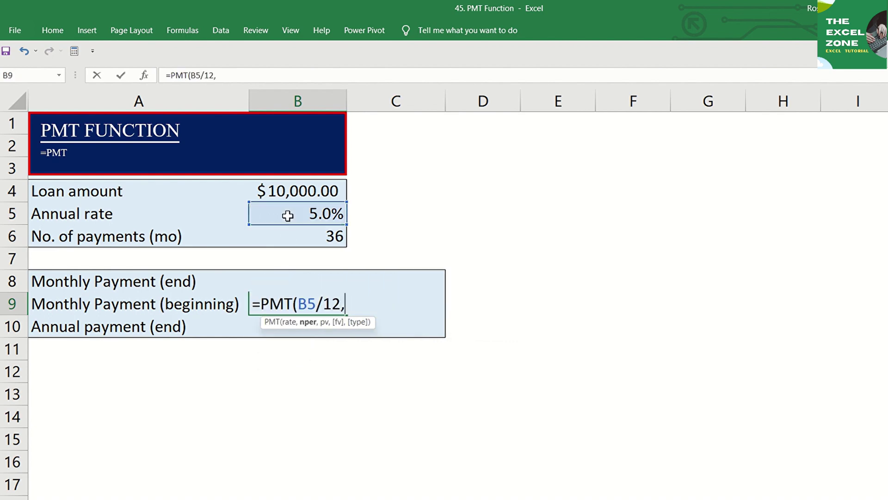
{"action": "left_click", "coordinate": [304, 235]}
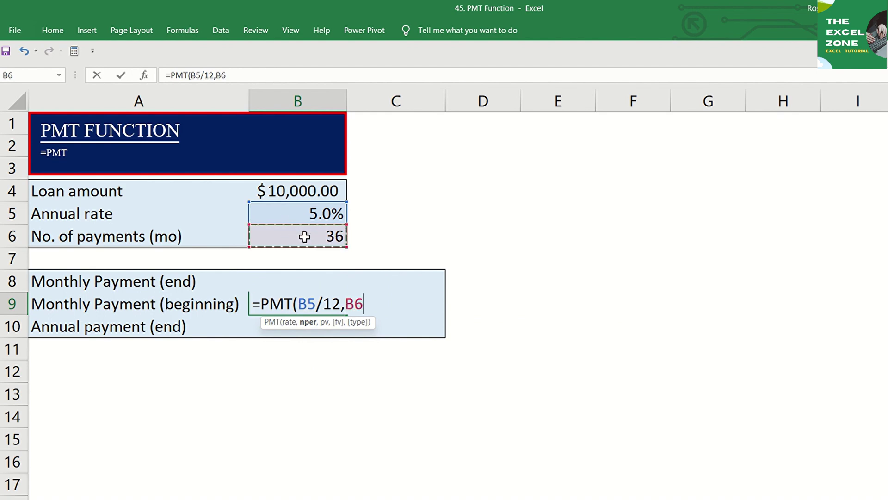
{"action": "type", "text": ","}
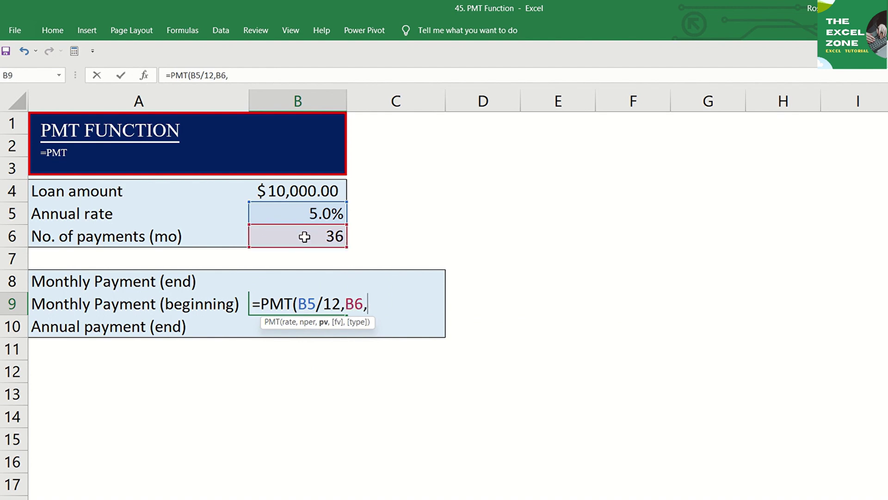
{"action": "left_click", "coordinate": [304, 188]}
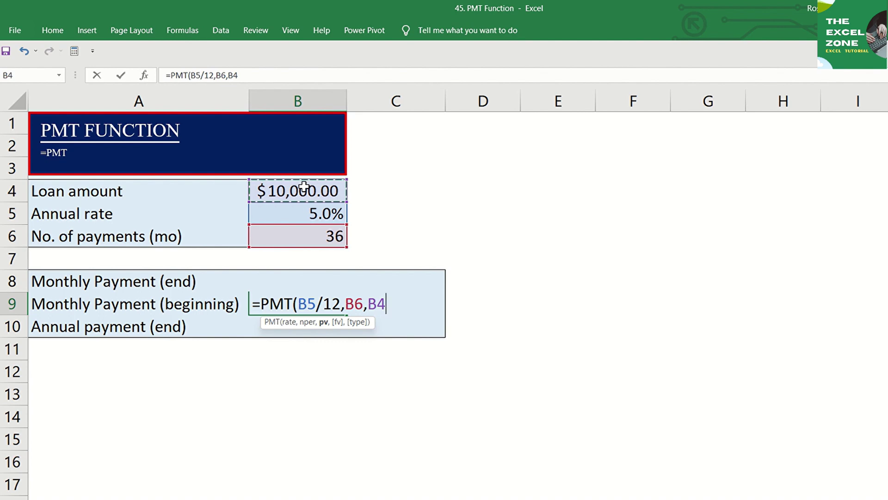
{"action": "type", "text": ",,"}
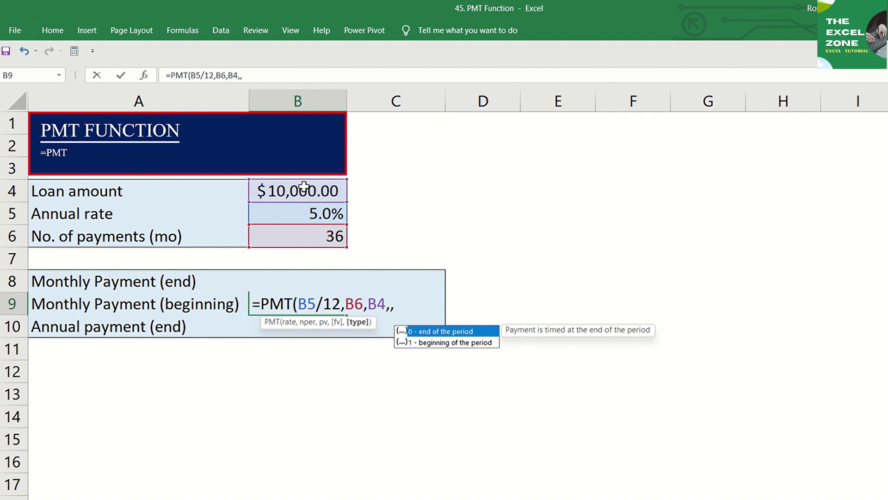
{"action": "type", "text": "1"}
{"action": "key", "text": "Return"}
- Negate the B9 formula to =-PMT(B5/12,B6,B4,,1), showing $298.47
{"action": "key", "text": "Up"}
{"action": "key", "text": "F2"}
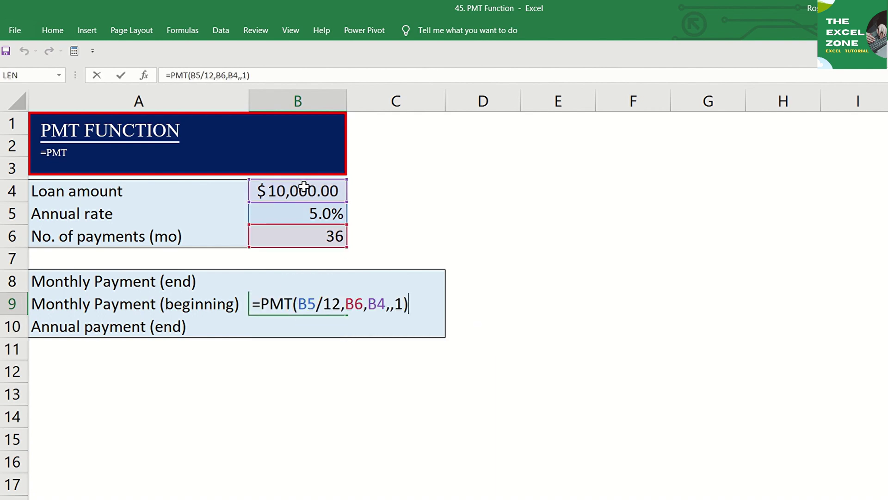
{"action": "key", "text": "Left"}
{"action": "key", "text": "Home"}
{"action": "key", "text": "Right"}
{"action": "type", "text": "-"}
{"action": "key", "text": "Return"}
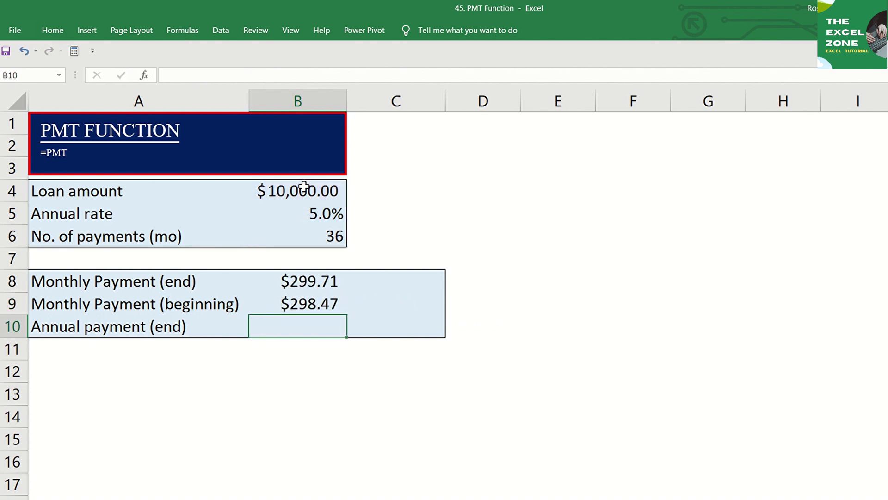
{"action": "key", "text": "Up"}
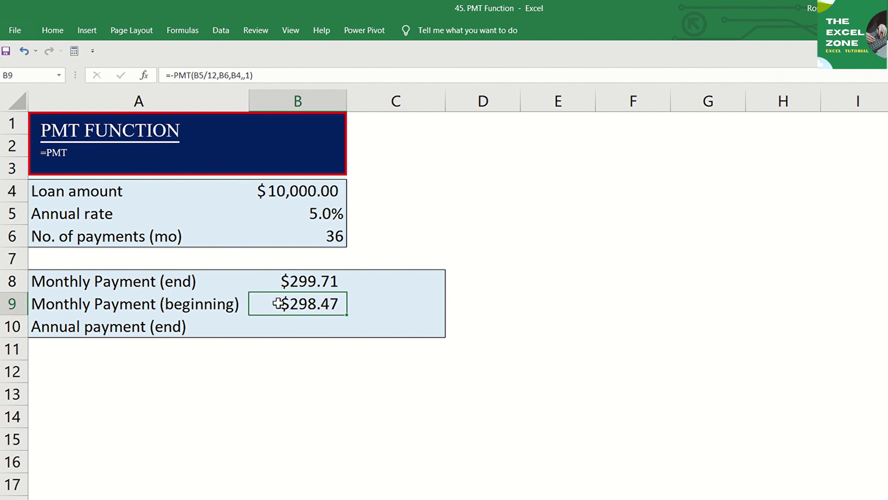
- Start the Annual payment (end) formula in B10 with =pmt
{"action": "left_click", "coordinate": [298, 326]}
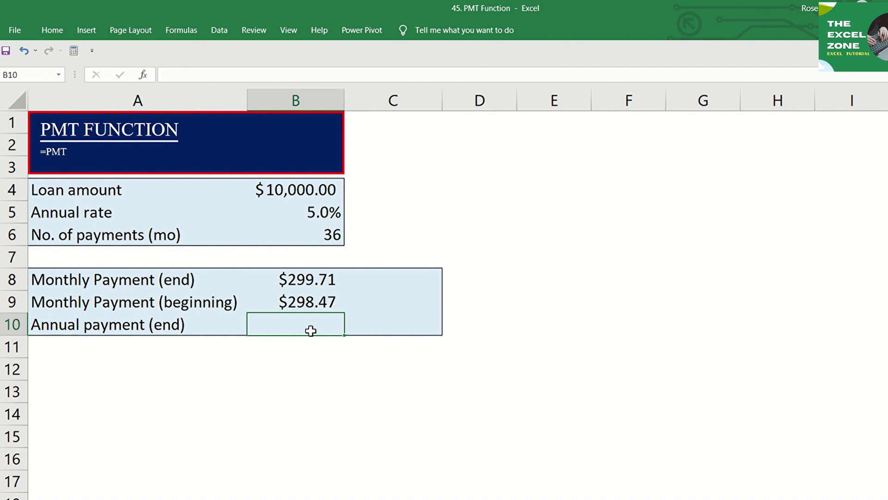
{"action": "type", "text": "=pmt"}
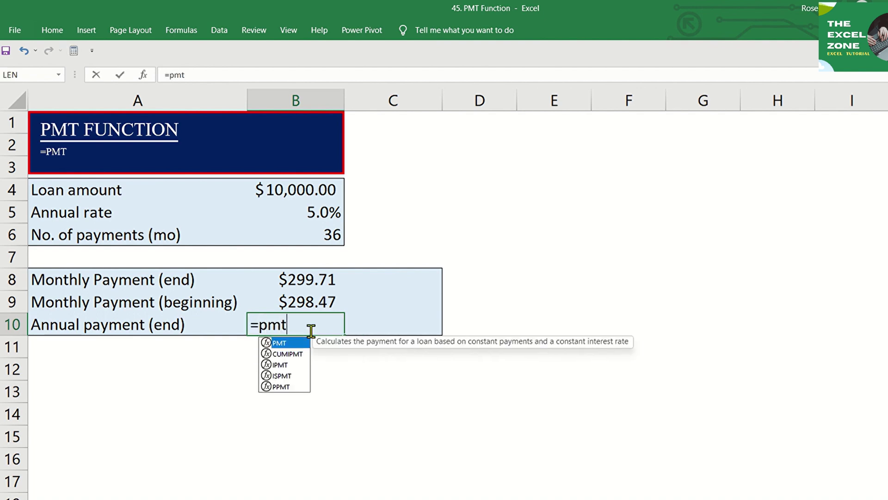
- Enter =PMT(B5,B6/12,B4) in B10 for the annual payment
{"action": "key", "text": "Tab"}
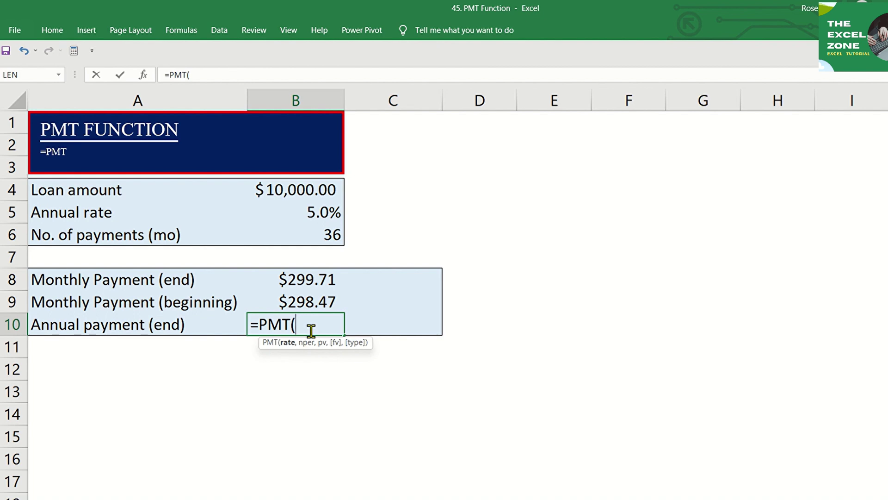
{"action": "left_click", "coordinate": [306, 216]}
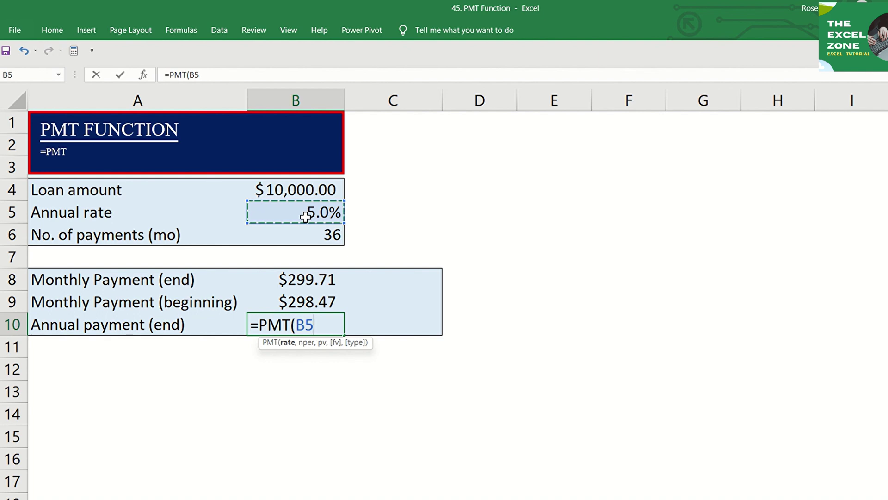
{"action": "type", "text": ","}
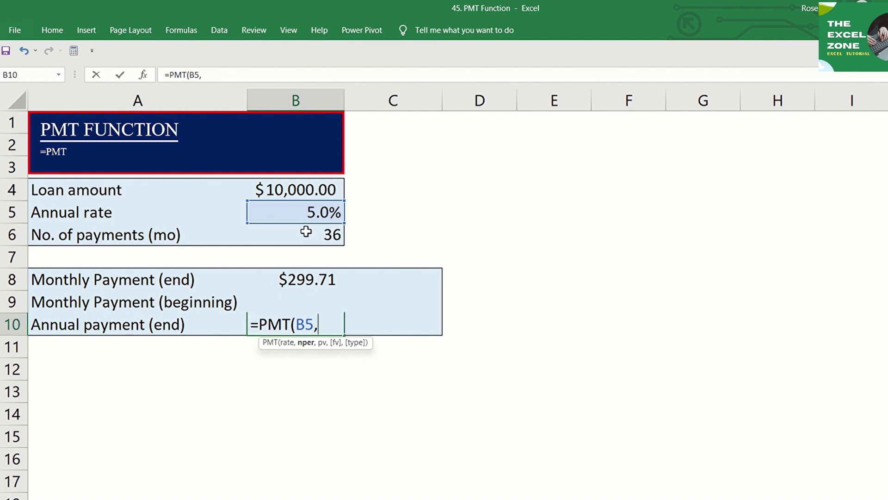
{"action": "left_click", "coordinate": [305, 231]}
{"action": "type", "text": "/12"}
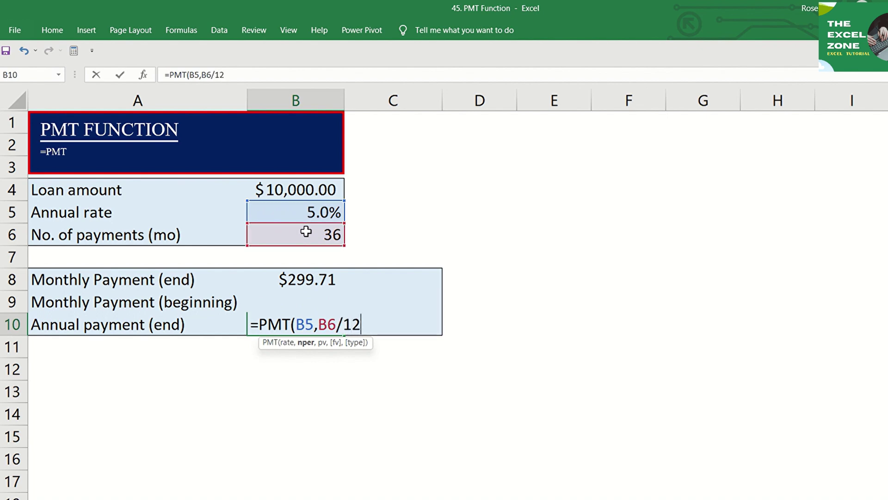
{"action": "type", "text": ","}
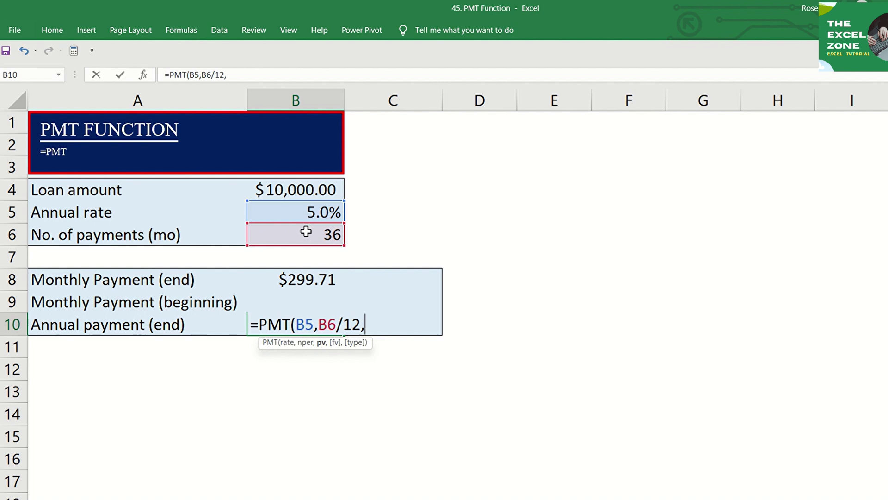
{"action": "left_click", "coordinate": [301, 189]}
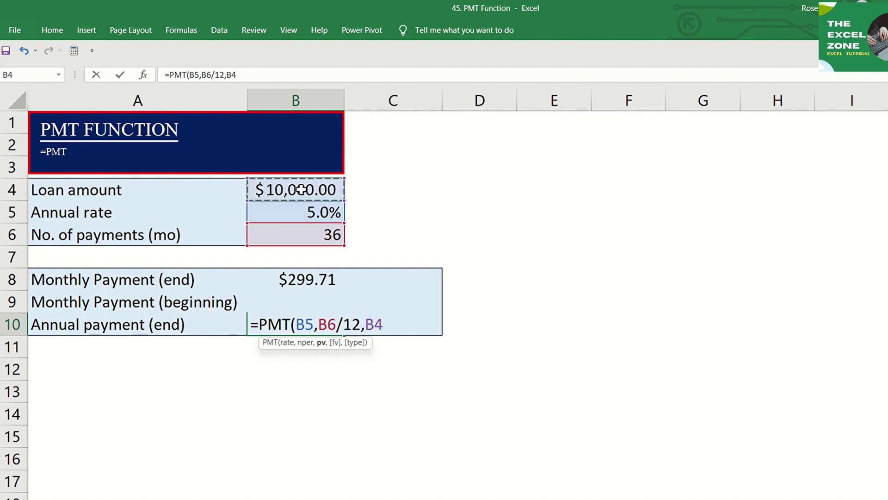
{"action": "key", "text": "Return"}
- Negate the B10 formula to =-PMT(B5,B6/12,B4), showing $3,672.09
{"action": "key", "text": "Up"}
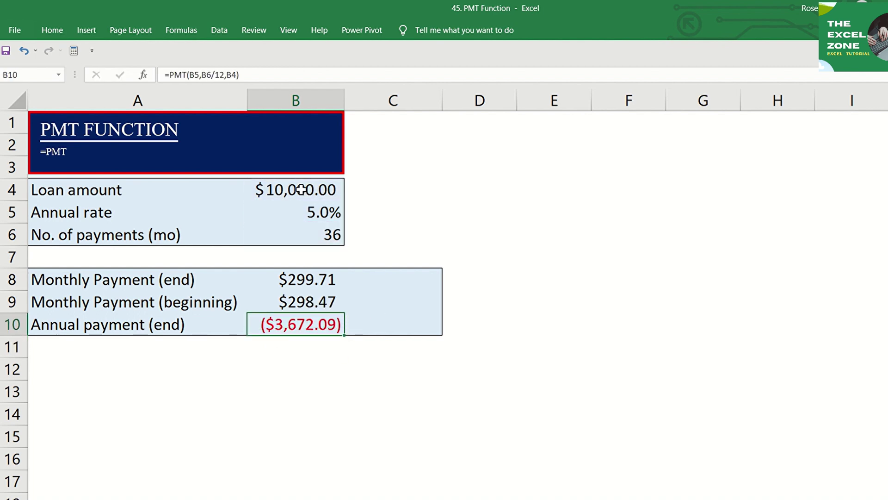
{"action": "key", "text": "F2"}
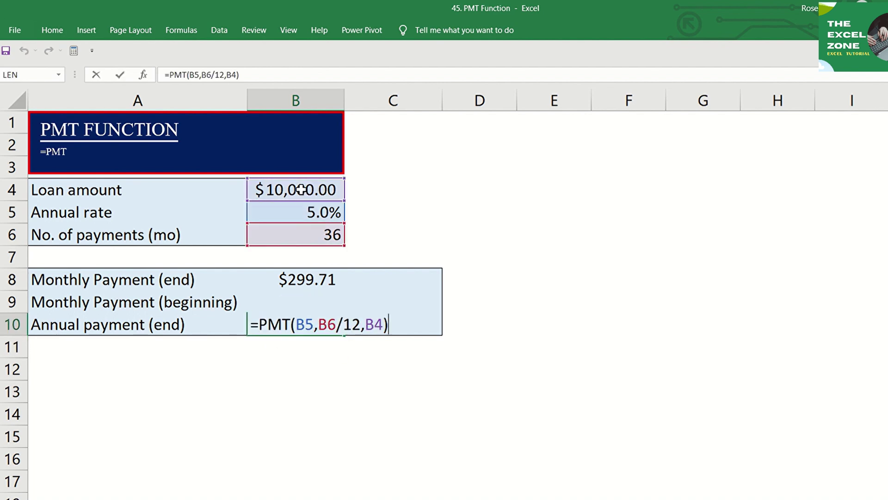
{"action": "left_click", "coordinate": [257, 324]}
{"action": "type", "text": "-"}
{"action": "key", "text": "Return"}
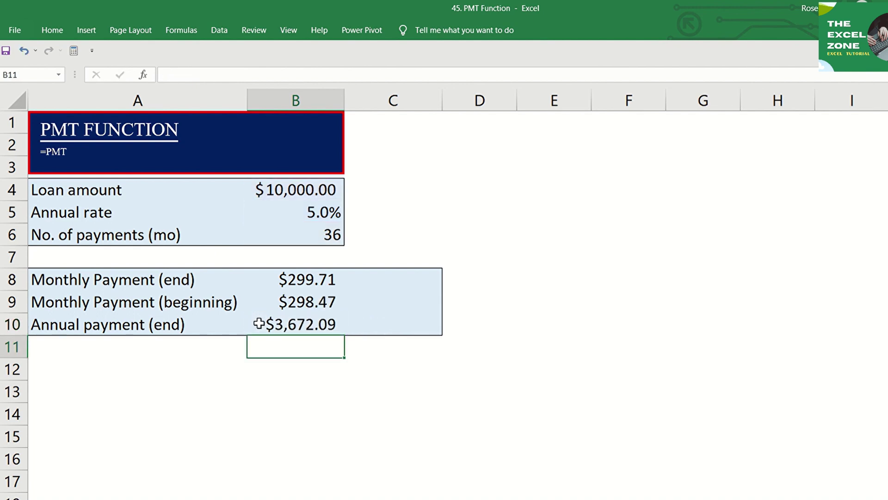
- Enter totals =+B8*36, =+B9*36 and =+B10*3 in C8:C10
{"action": "left_click", "coordinate": [402, 280]}
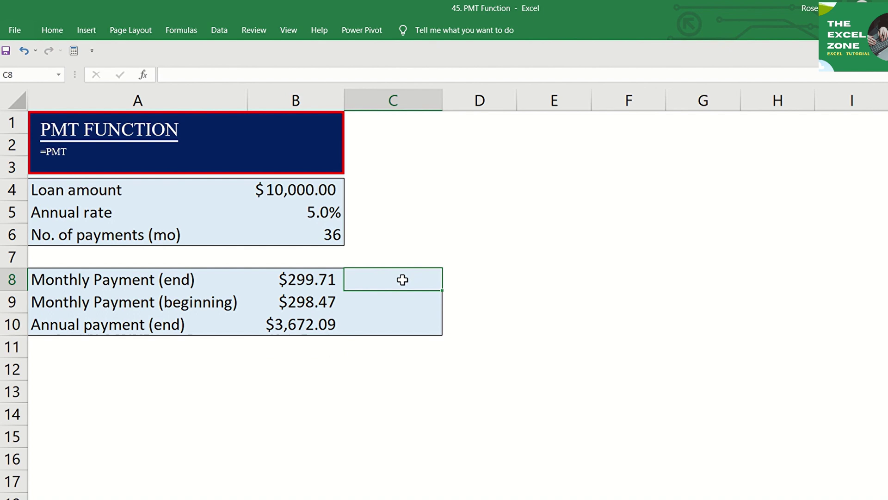
{"action": "type", "text": "+"}
{"action": "key", "text": "Left"}
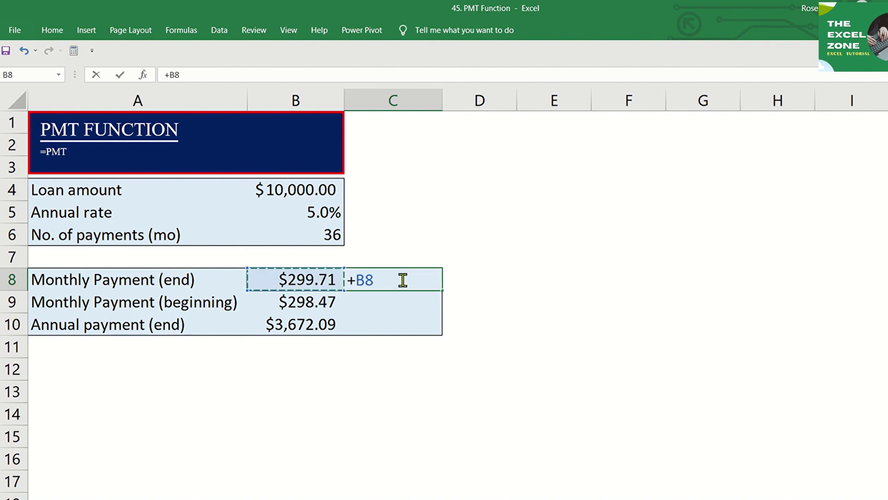
{"action": "type", "text": "*36"}
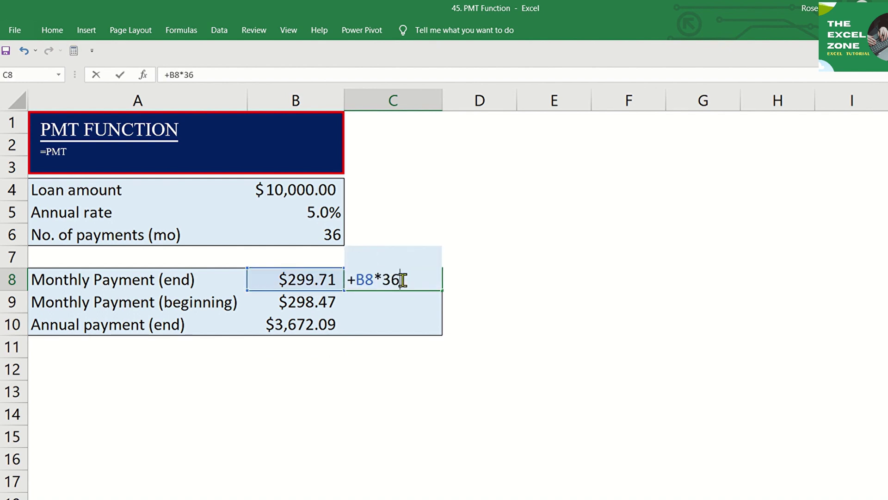
{"action": "key", "text": "Return"}
{"action": "type", "text": "+"}
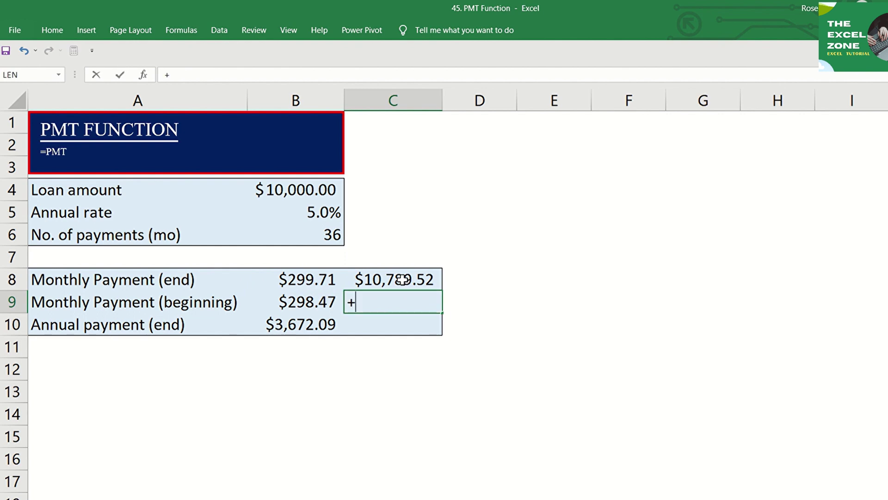
{"action": "key", "text": "Left"}
{"action": "type", "text": "*36"}
{"action": "key", "text": "Return"}
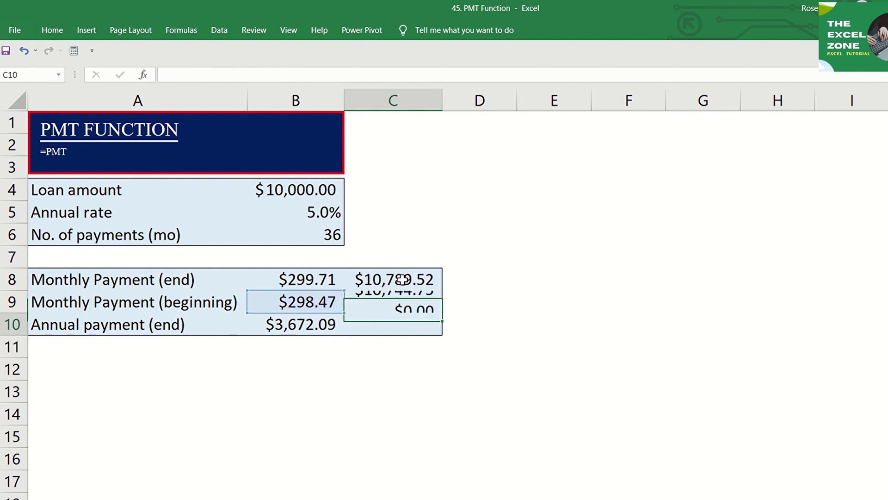
{"action": "type", "text": "+"}
{"action": "key", "text": "Left"}
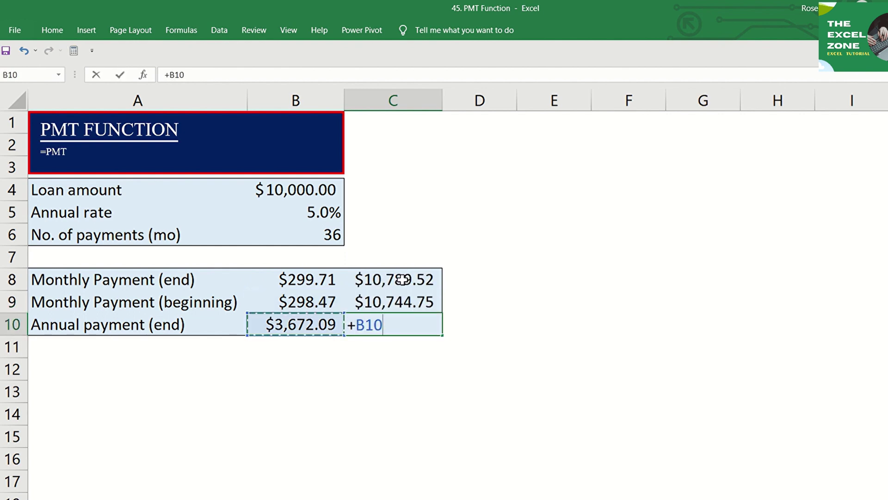
{"action": "type", "text": "*3"}
{"action": "key", "text": "Return"}
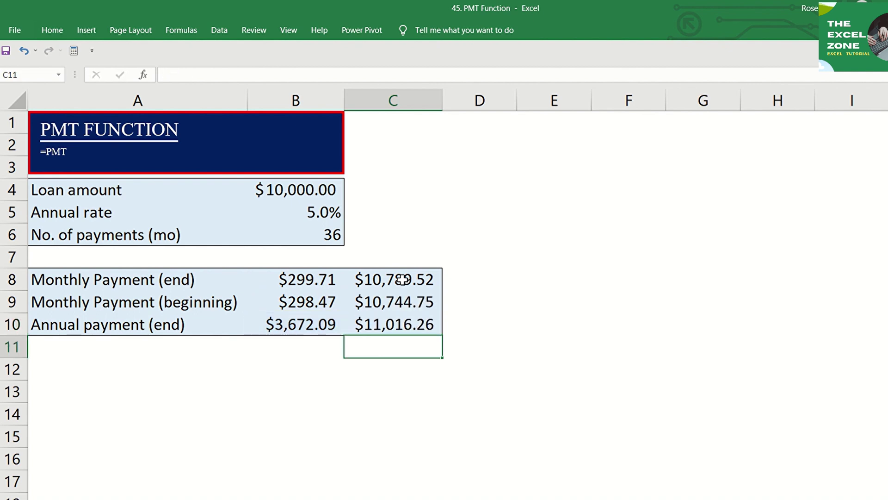
{"action": "key", "text": "Up"}
{"action": "key", "text": "Up"}
{"action": "key", "text": "Up"}
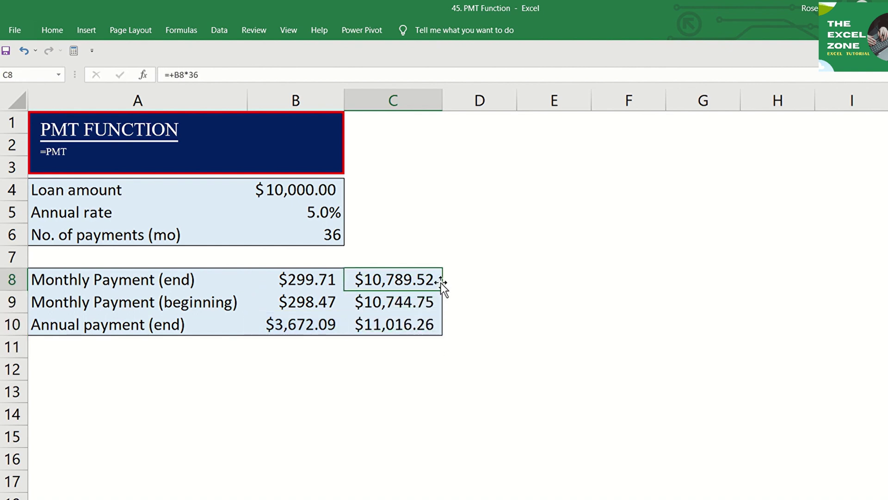
{"action": "double_click", "coordinate": [439, 283]}
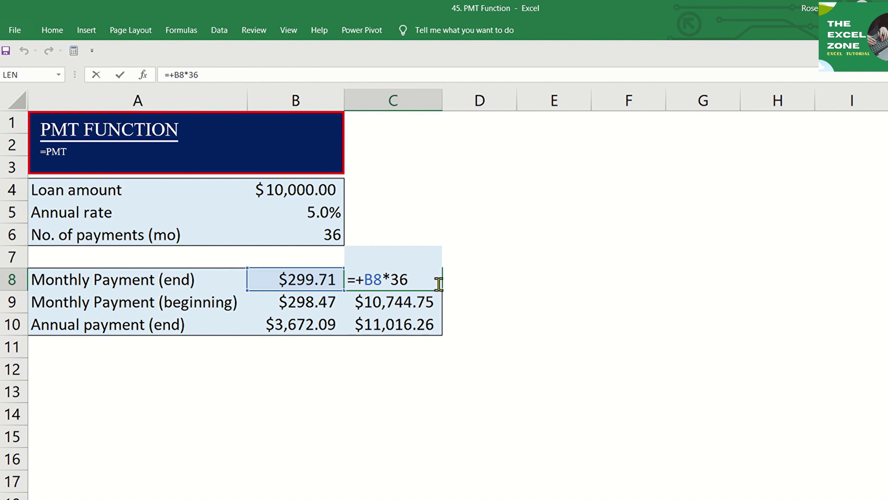
{"action": "key", "text": "Return"}
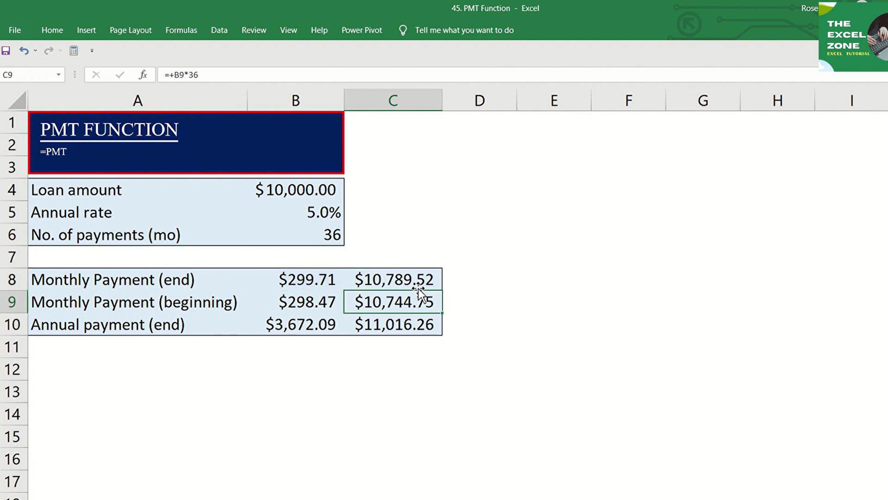
{"action": "key", "text": "F2"}
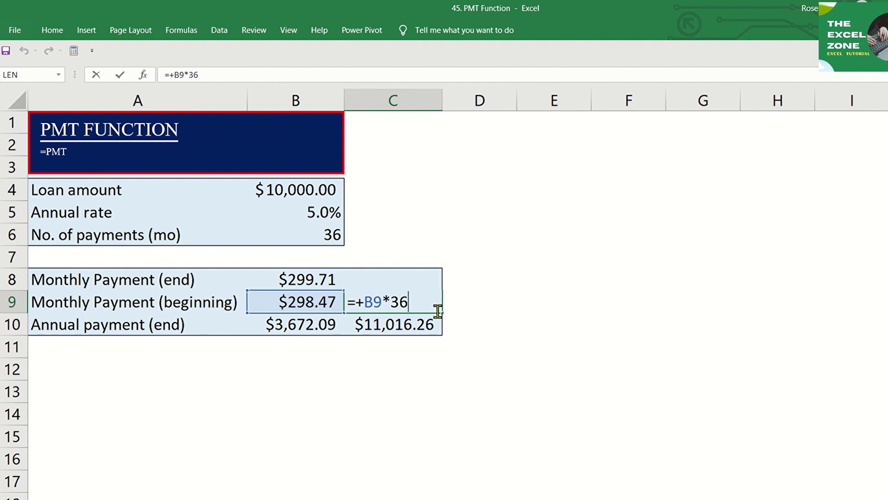
{"action": "key", "text": "ctrl+Return"}
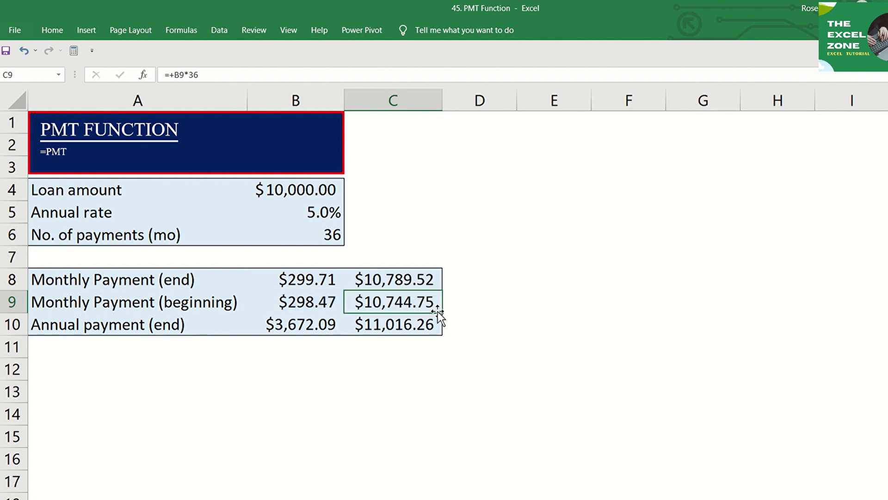
{"action": "key", "text": "Down"}
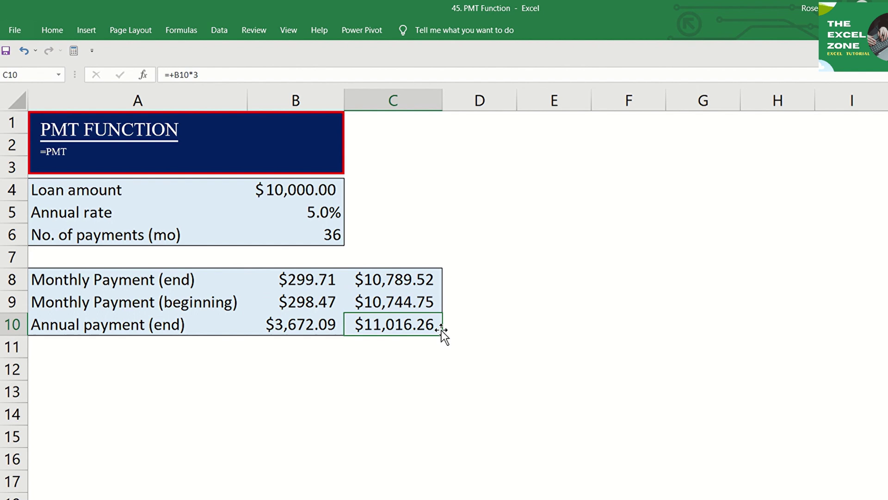
{"action": "key", "text": "F2"}
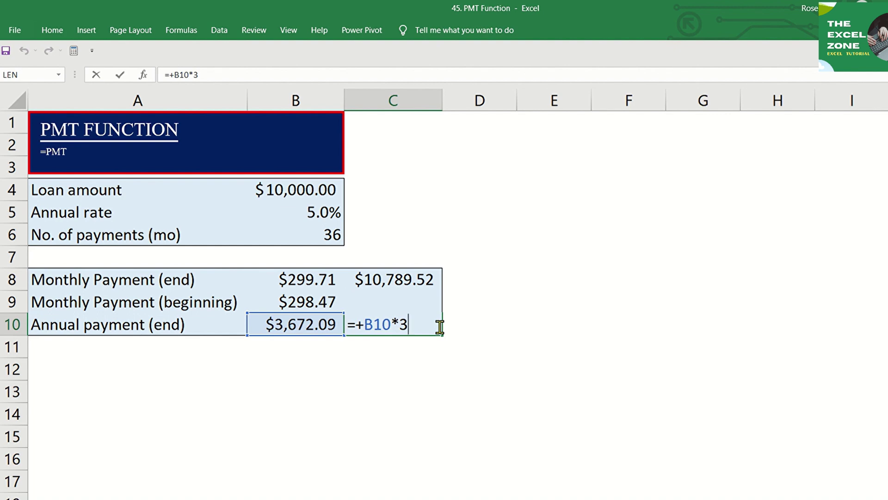
{"action": "key", "text": "ctrl+Return"}
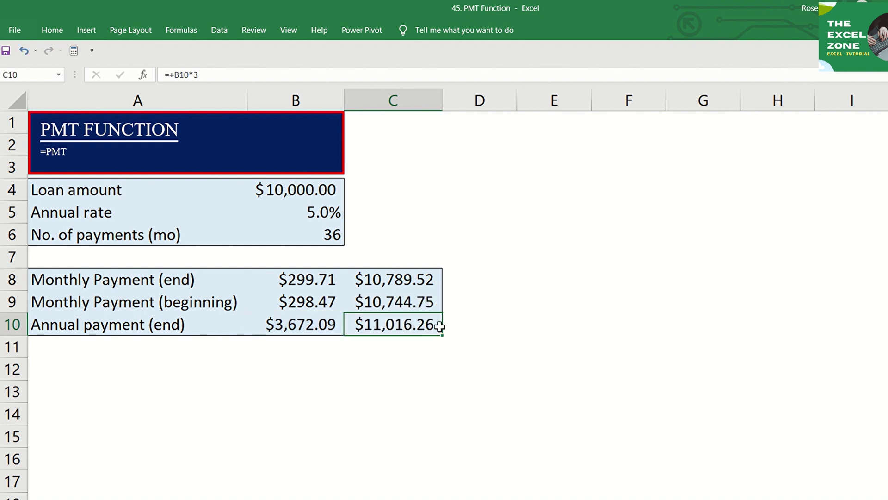
{"action": "left_click", "coordinate": [438, 349]}
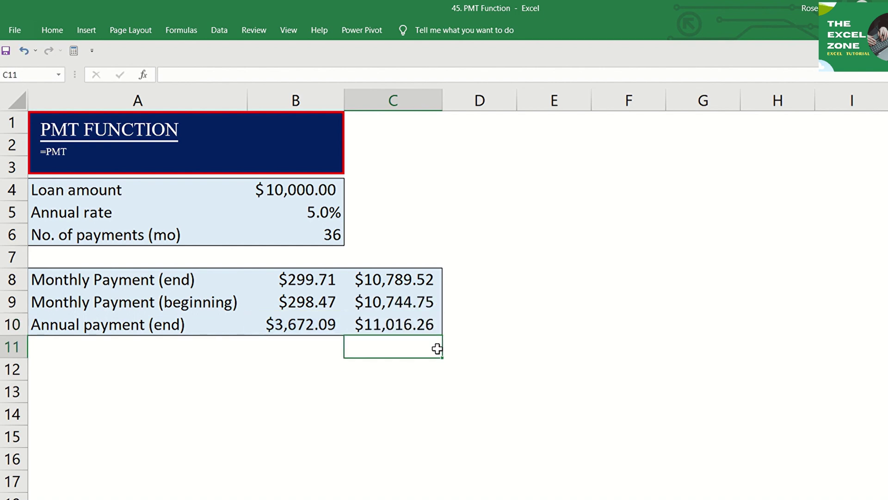